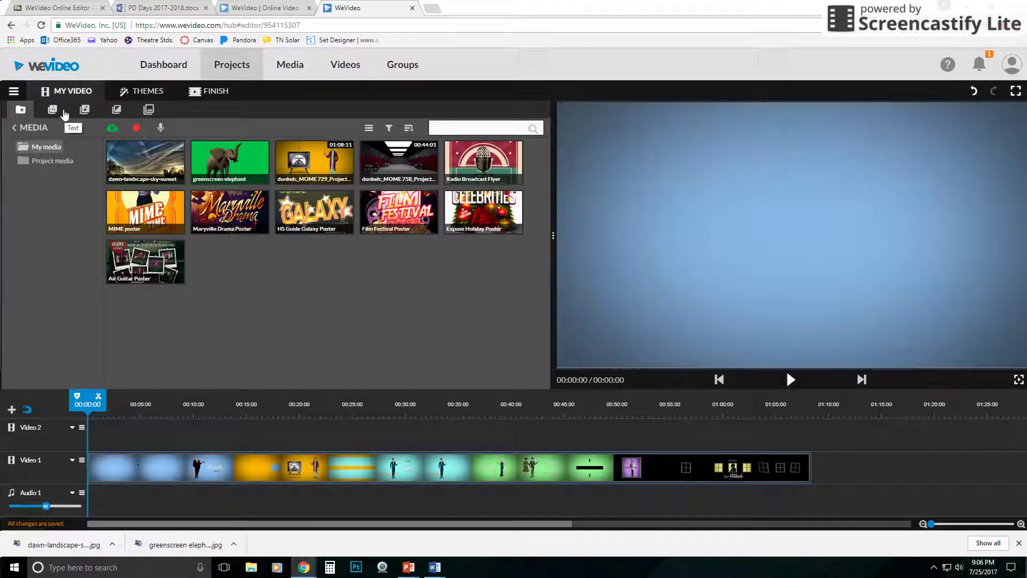
- Preview the Icy Blast theme in the theme gallery, then the Noir theme
click(142, 92)
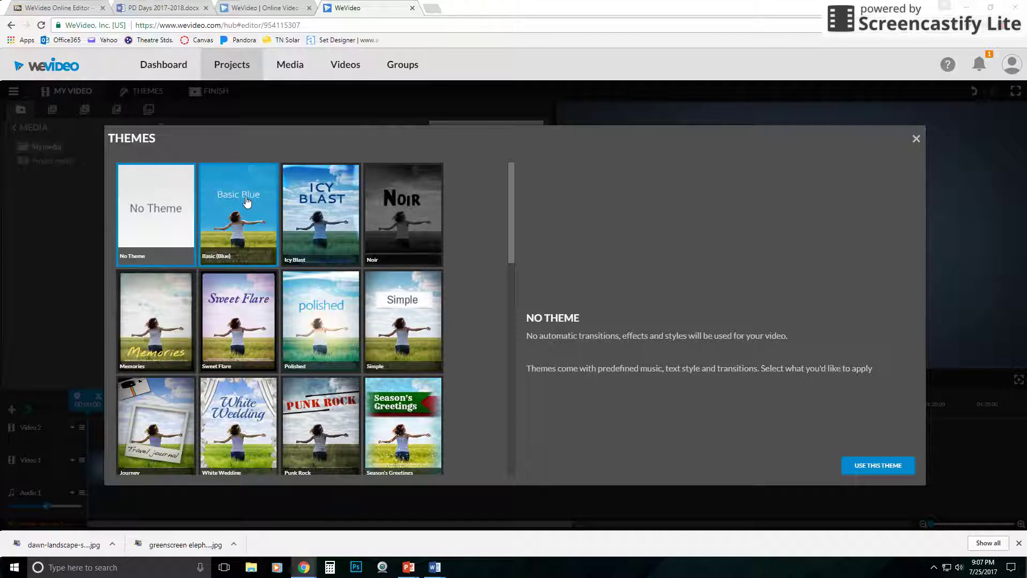
click(322, 199)
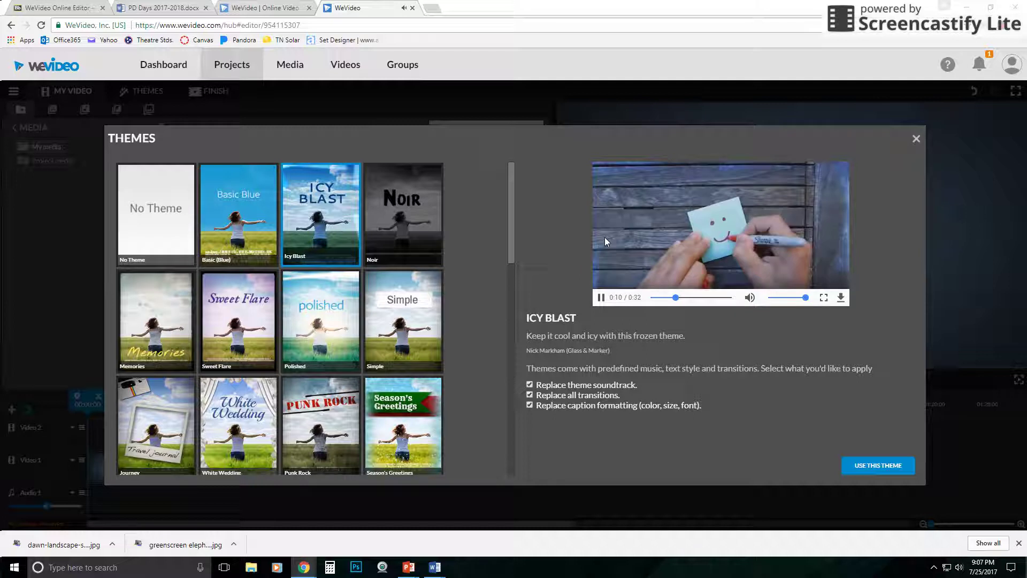
click(602, 299)
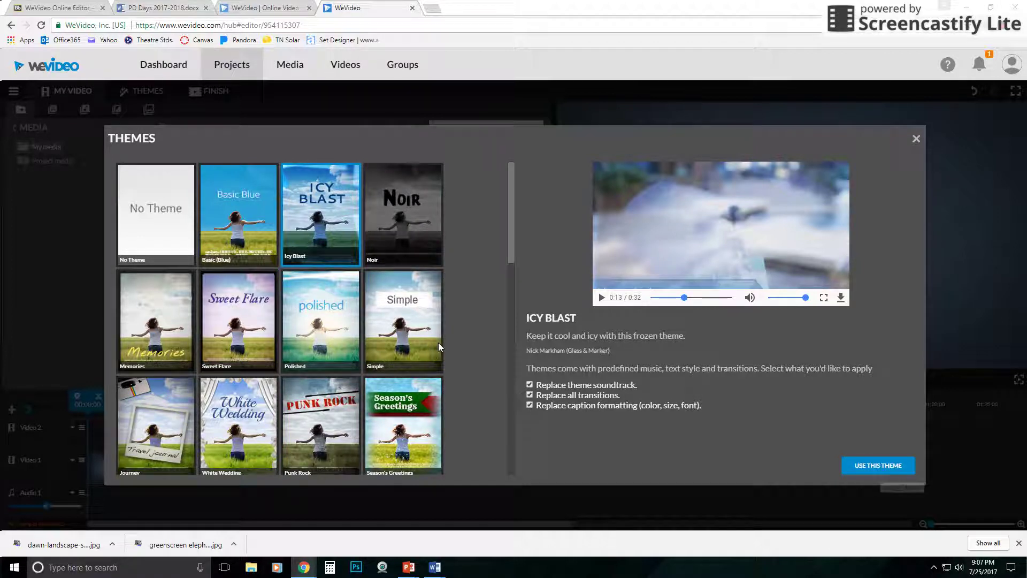
click(404, 214)
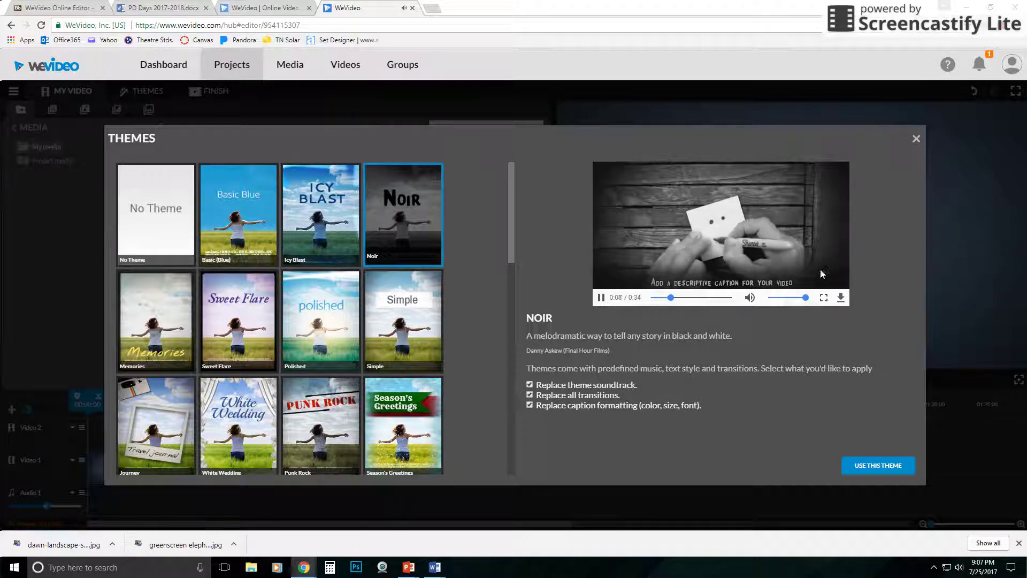
- Stop the Noir preview and preview the Undercover theme
click(722, 241)
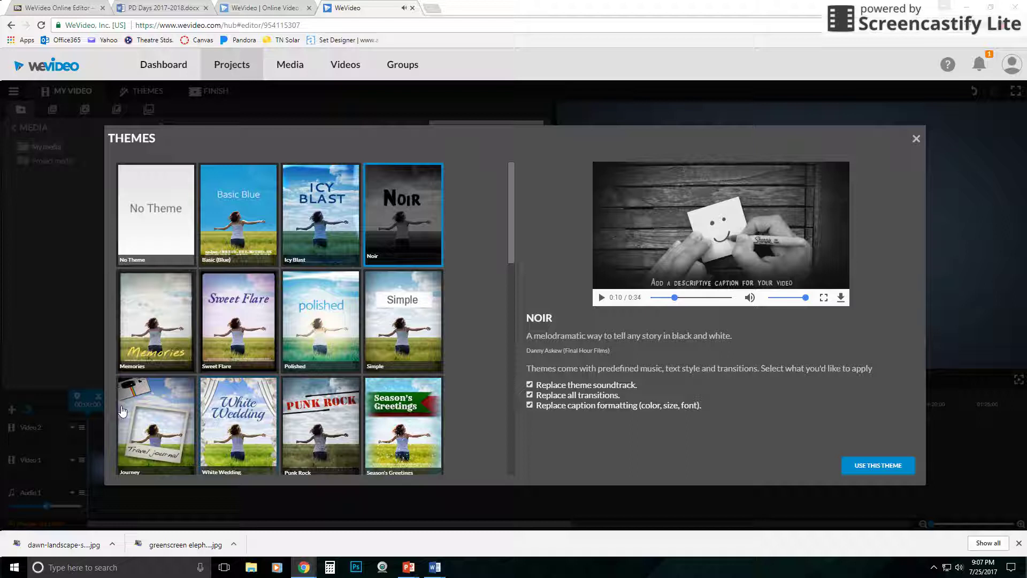
scroll(201, 402, down, 3)
scroll(224, 393, down, 2)
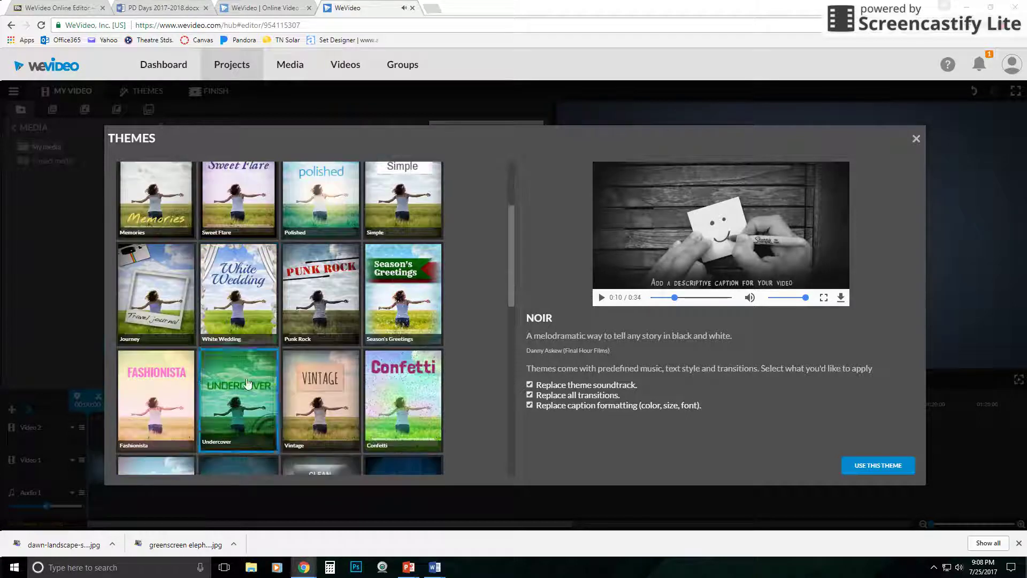
scroll(309, 368, down, 3)
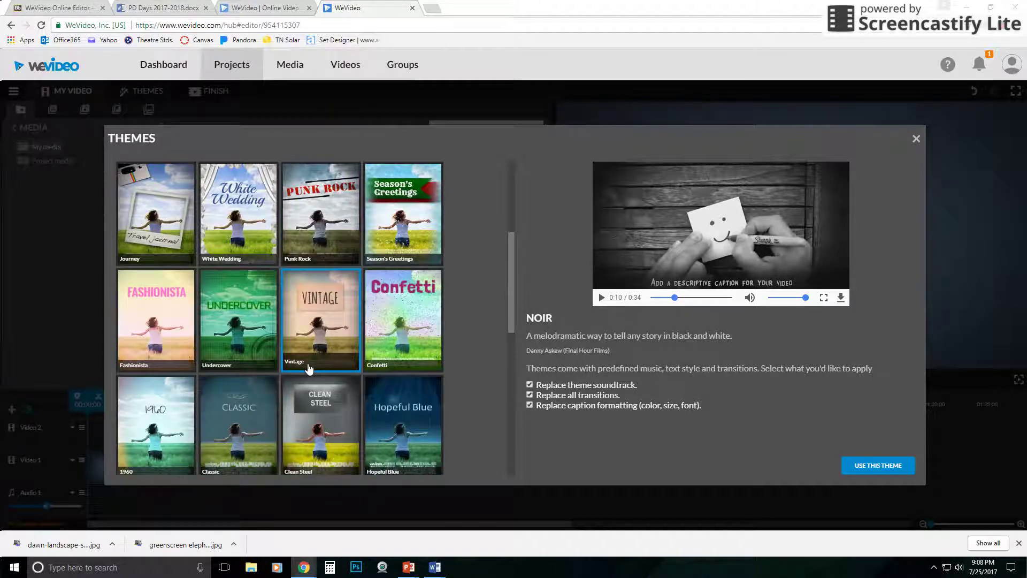
click(238, 322)
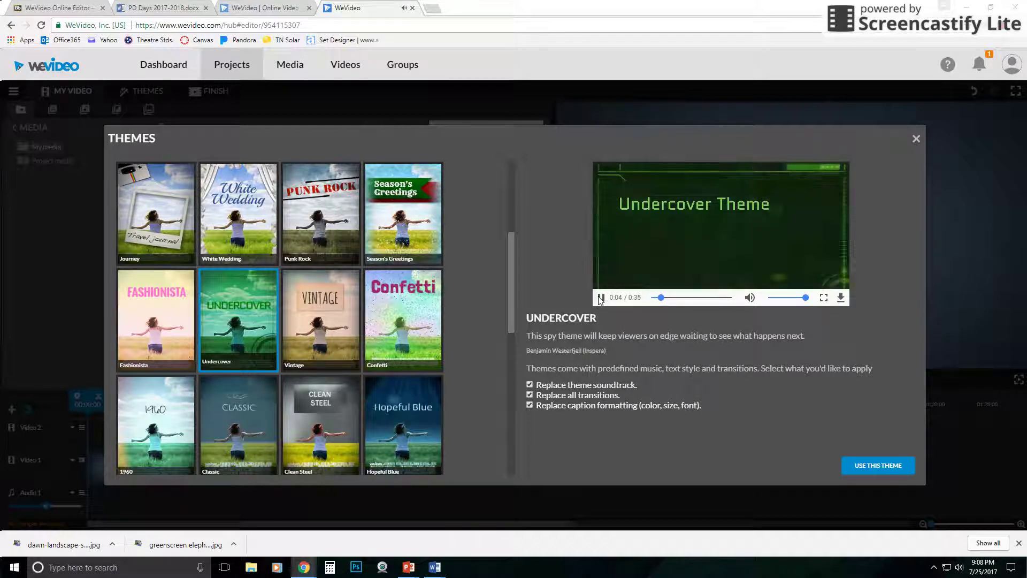
click(600, 298)
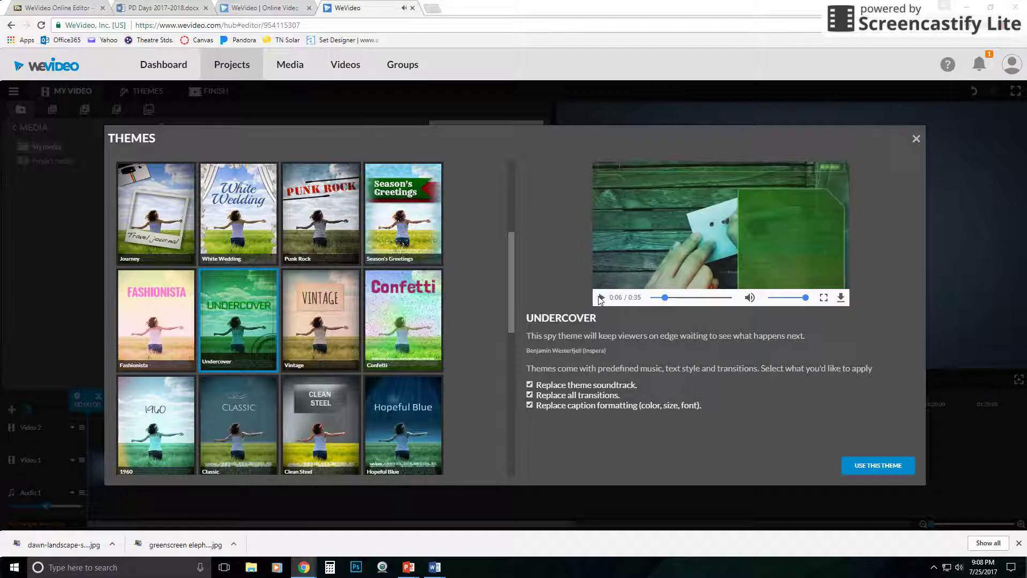
scroll(344, 344, down, 2)
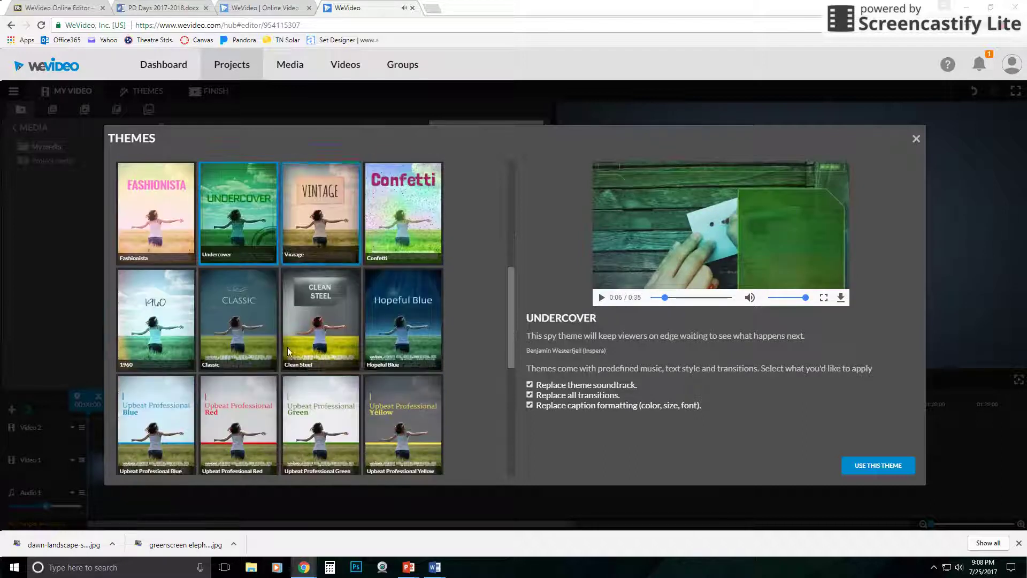
scroll(288, 348, down, 2)
scroll(235, 305, down, 2)
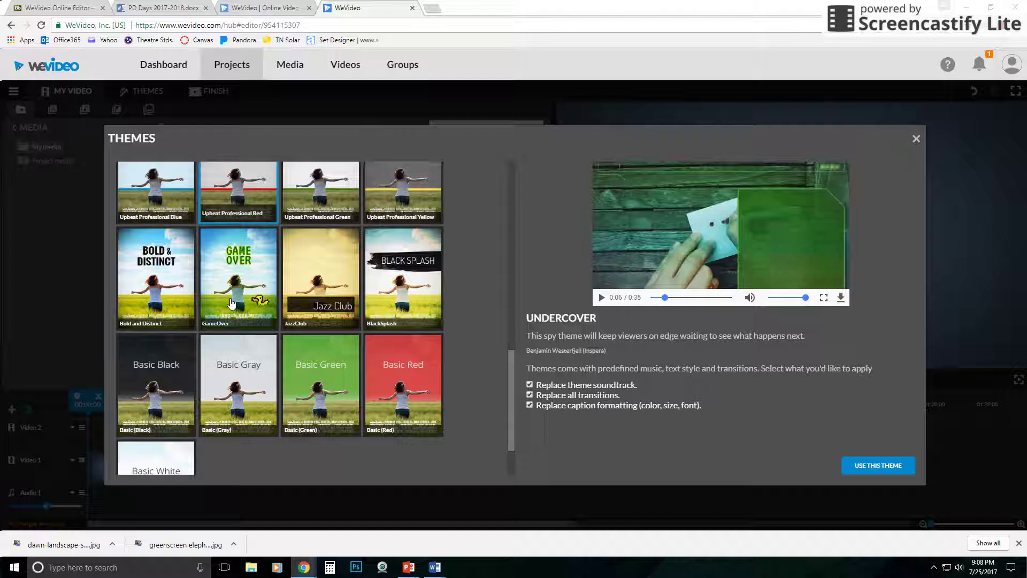
scroll(245, 289, down, 1)
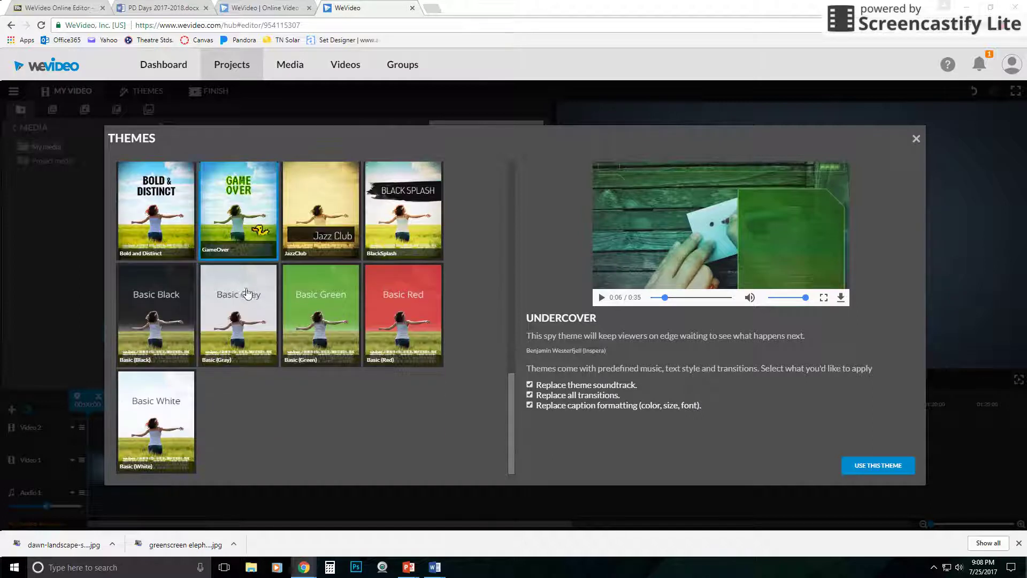
scroll(249, 306, up, 4)
scroll(251, 321, up, 3)
scroll(251, 321, up, 3)
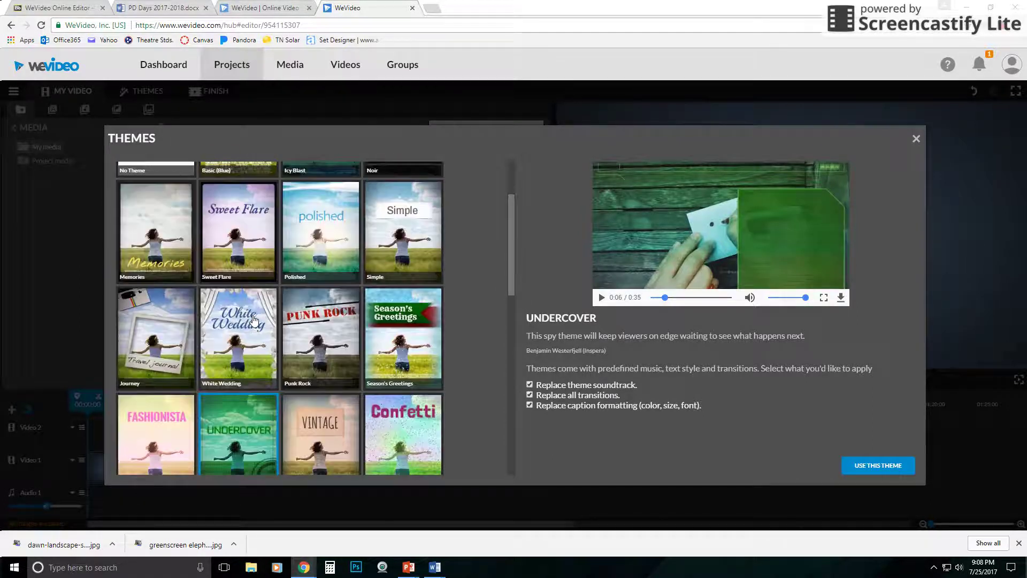
scroll(252, 321, down, 3)
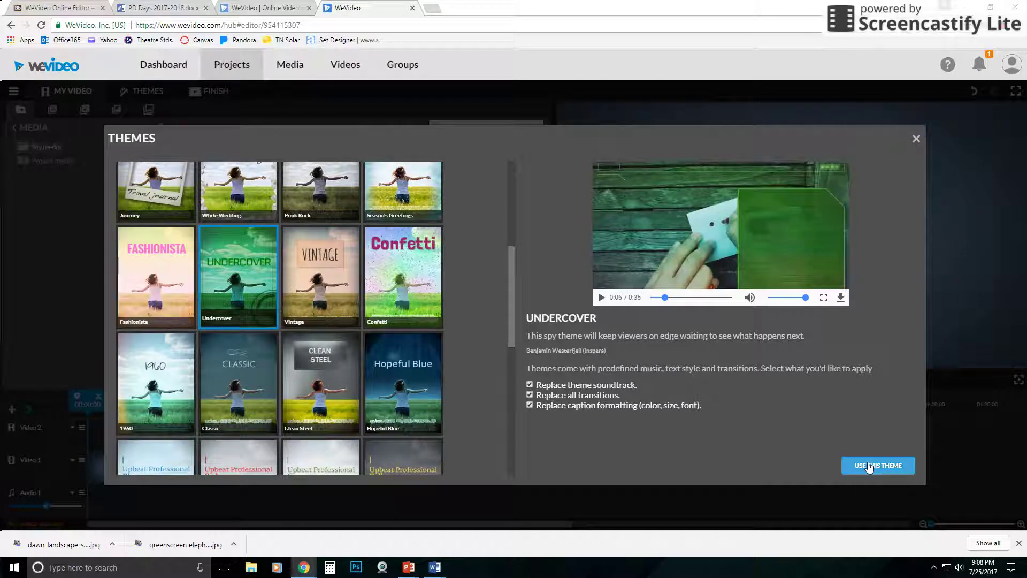
- Apply the Undercover theme and briefly play back the themed video
click(852, 470)
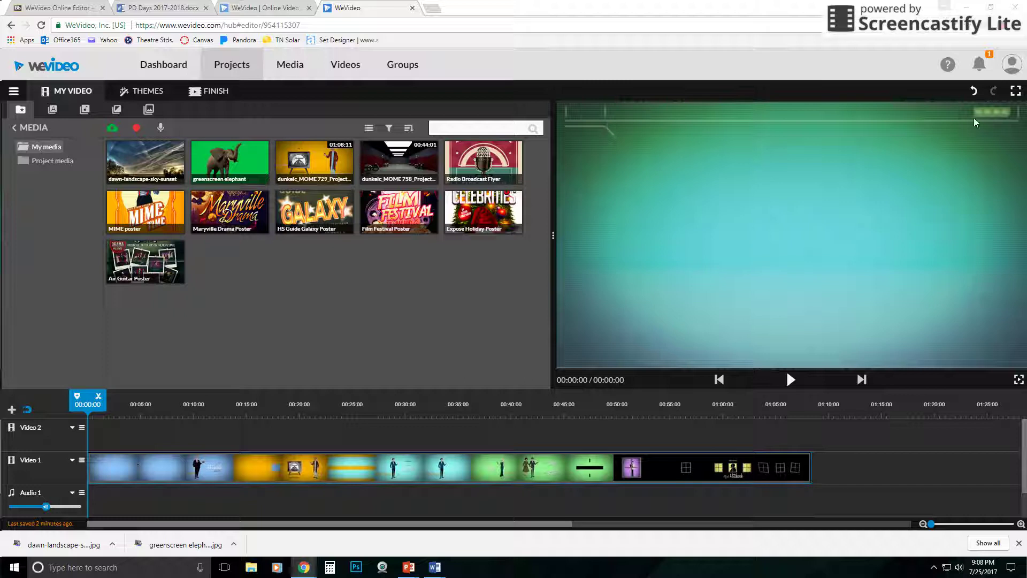
click(791, 379)
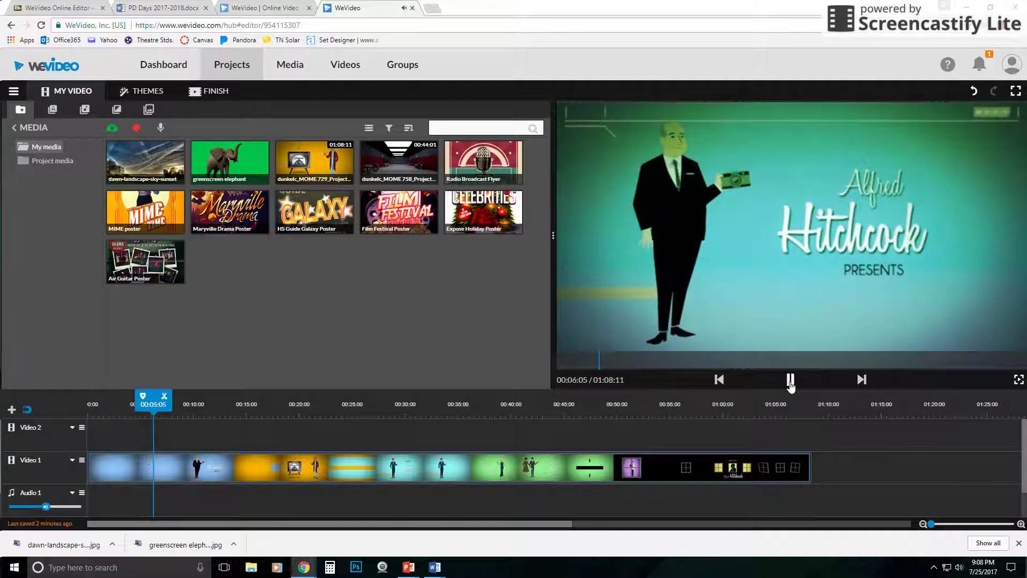
click(791, 380)
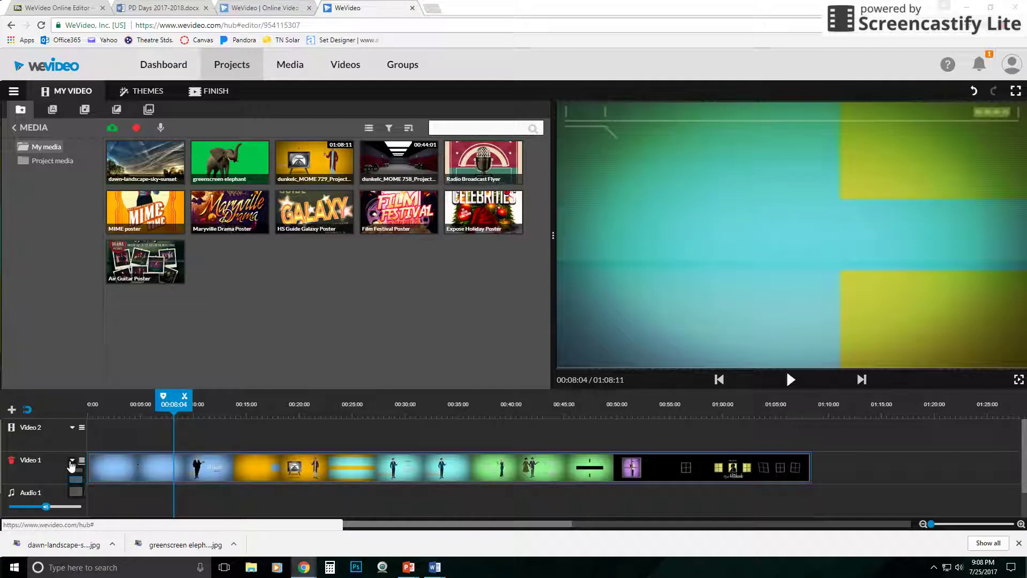
- Show the Video 1 audio waveform, turn its volume fully down, and play the video briefly
click(73, 461)
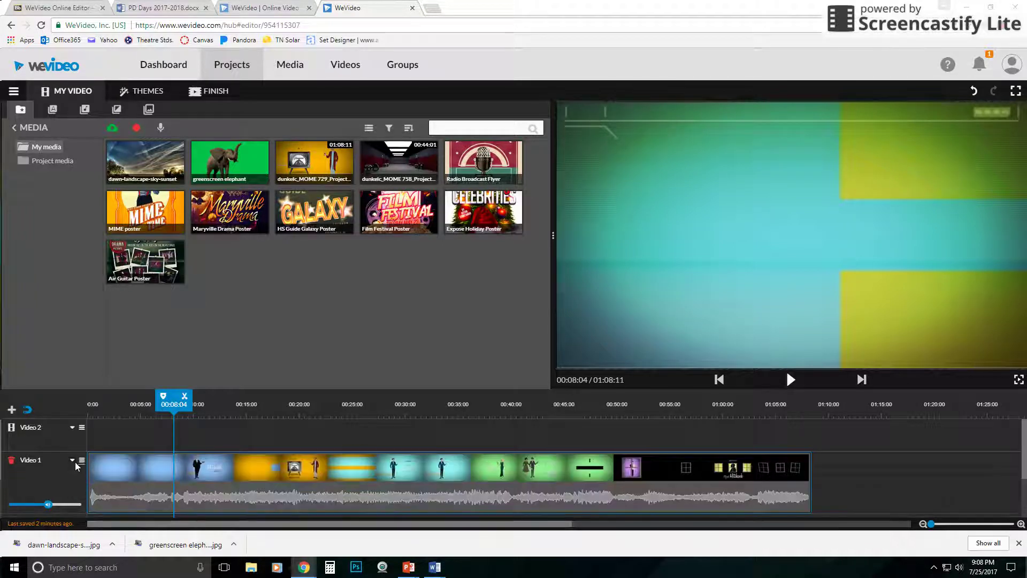
drag(48, 504, 9, 504)
click(790, 379)
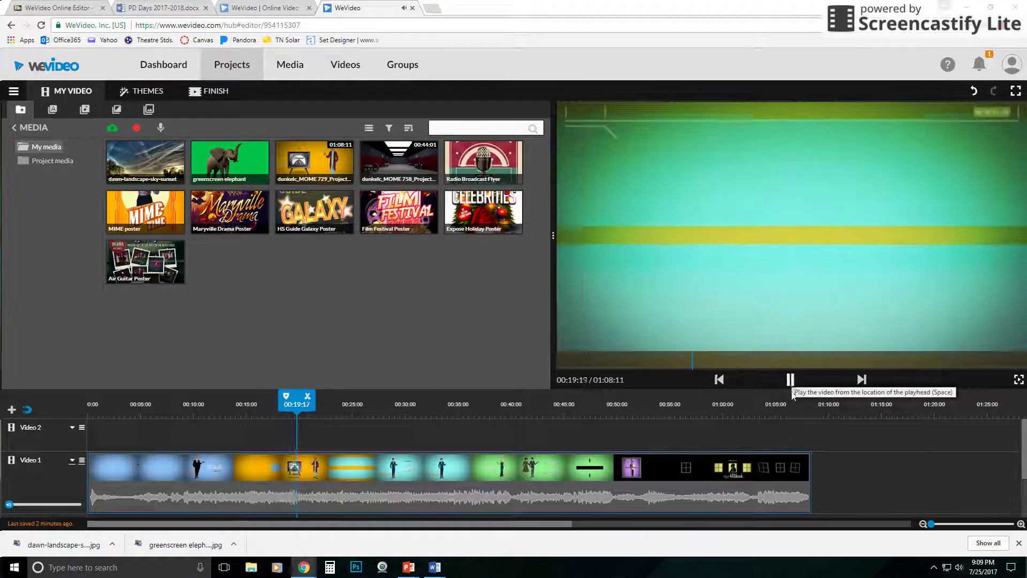
click(790, 380)
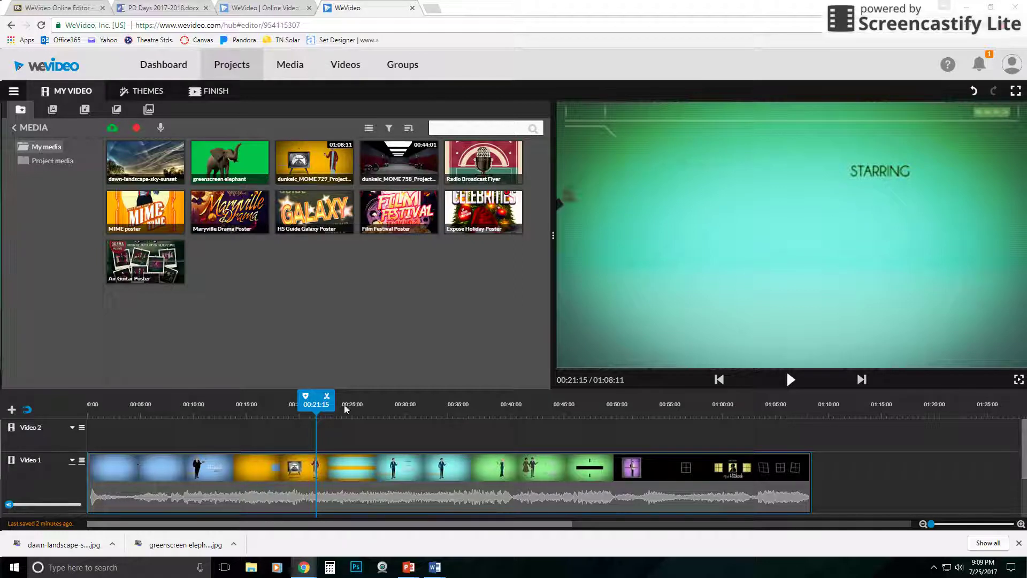
- Switch the project's theme to No Theme
click(149, 91)
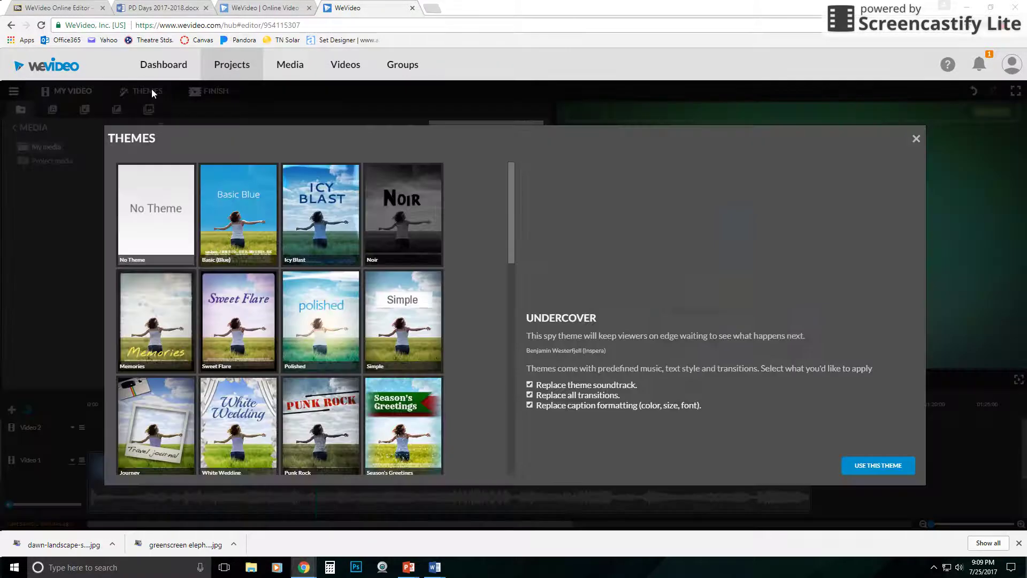
click(131, 213)
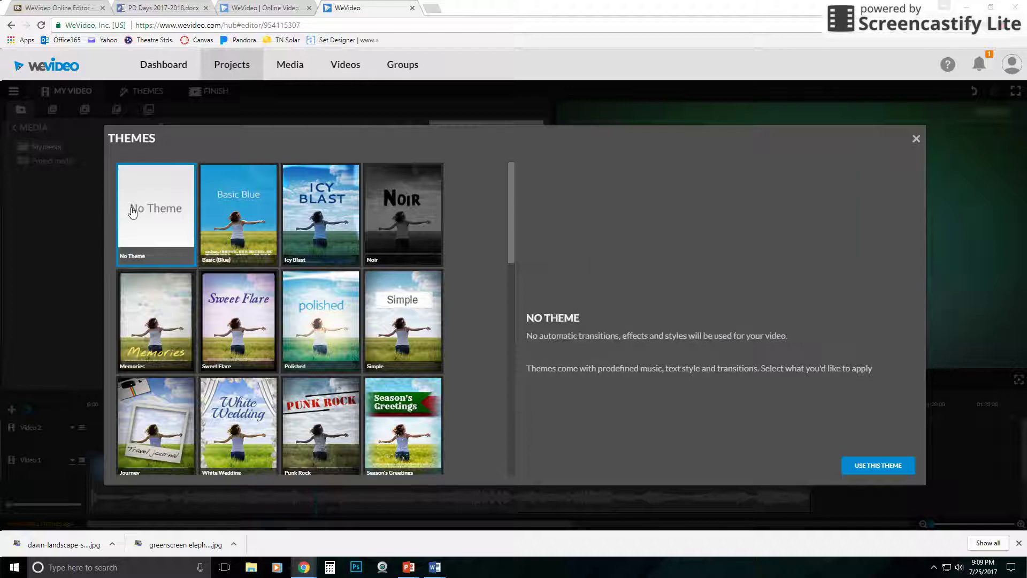
click(878, 465)
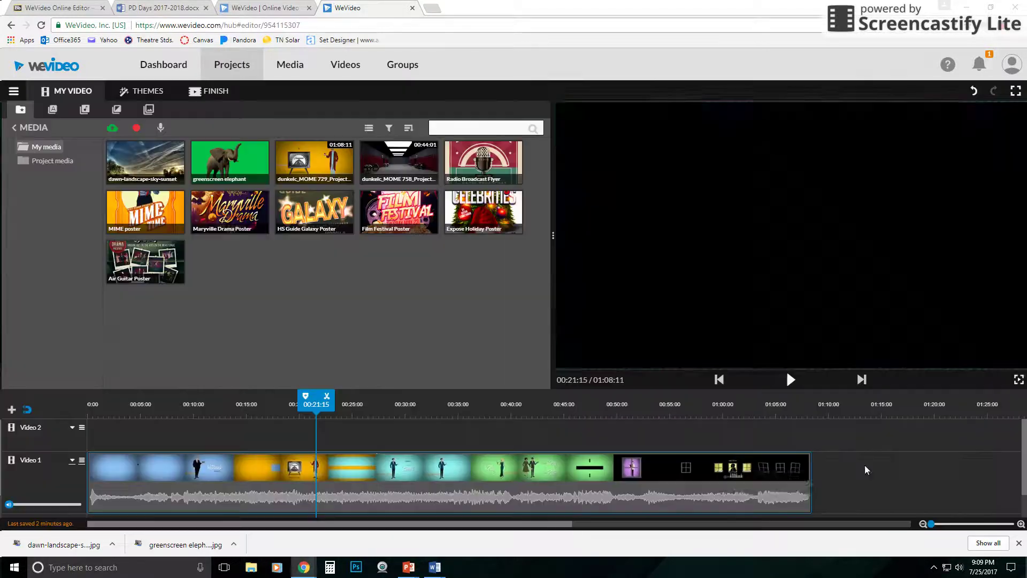
- Move the playhead back to about 00:19:22 and raise Video 1 track volume to 46%
drag(316, 404, 298, 409)
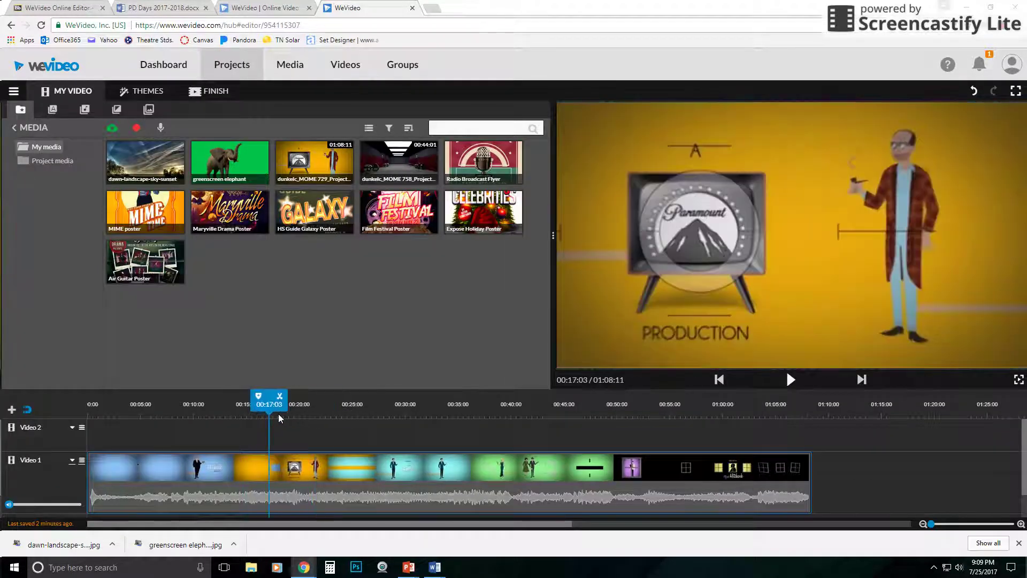
drag(10, 506, 45, 506)
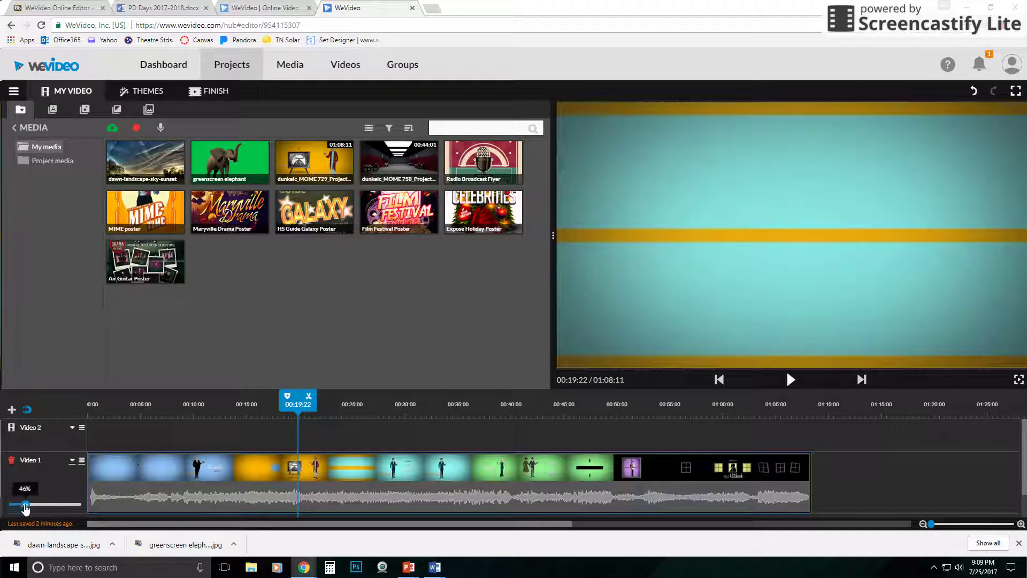